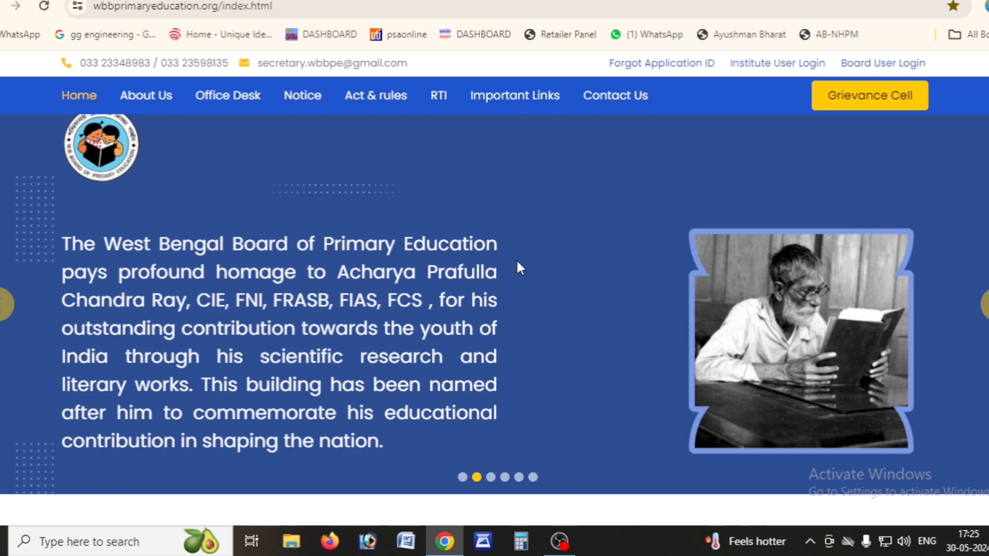
Open the online application for the two-year D.El.Ed. course (Regular Mode), session 2024-2026, from the board's Important Links page.
{"action": "scroll", "coordinate": [536, 304], "scroll_direction": "down", "scroll_amount": 5}
{"action": "scroll", "coordinate": [536, 304], "scroll_direction": "up", "scroll_amount": 5}
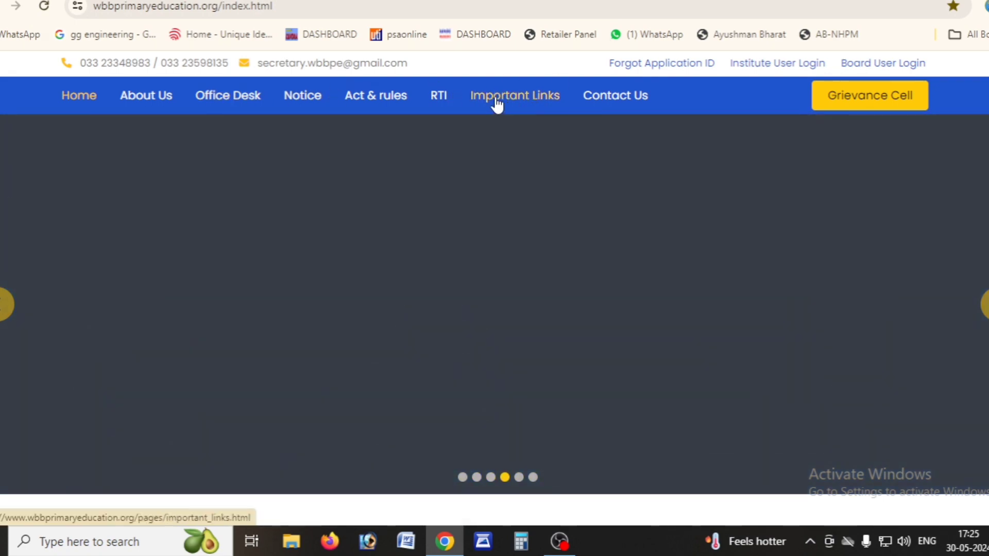
{"action": "left_click", "coordinate": [529, 103]}
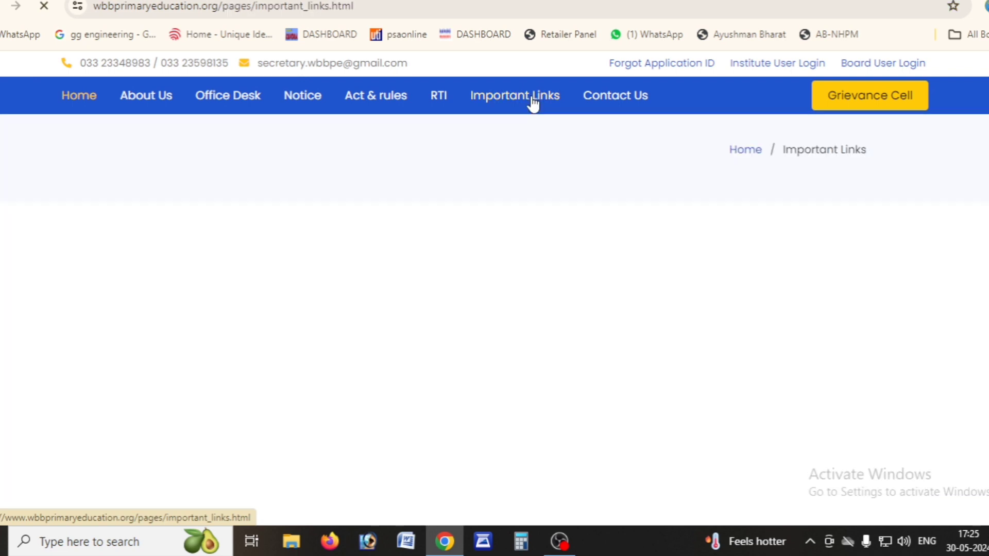
{"action": "scroll", "coordinate": [206, 221], "scroll_direction": "down", "scroll_amount": 4}
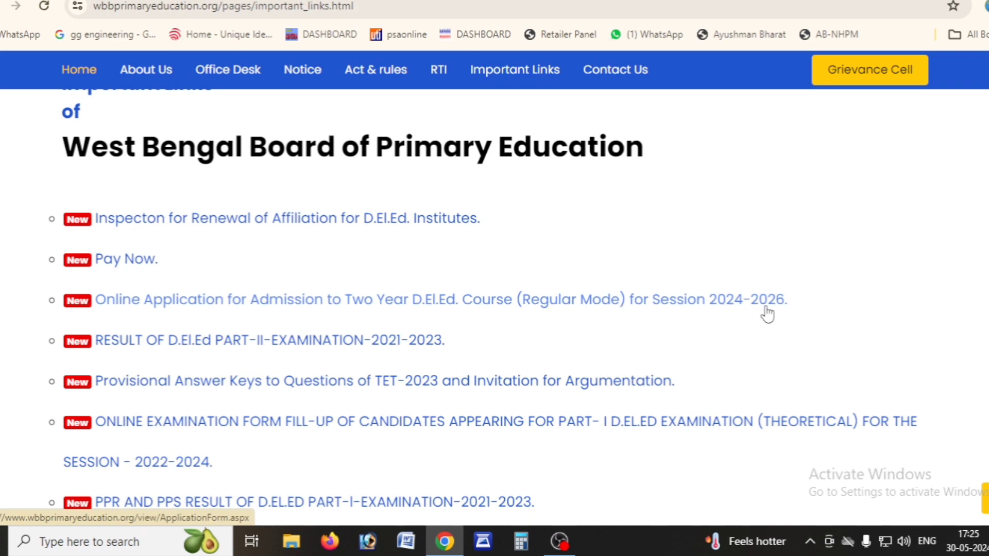
{"action": "left_click", "coordinate": [262, 304]}
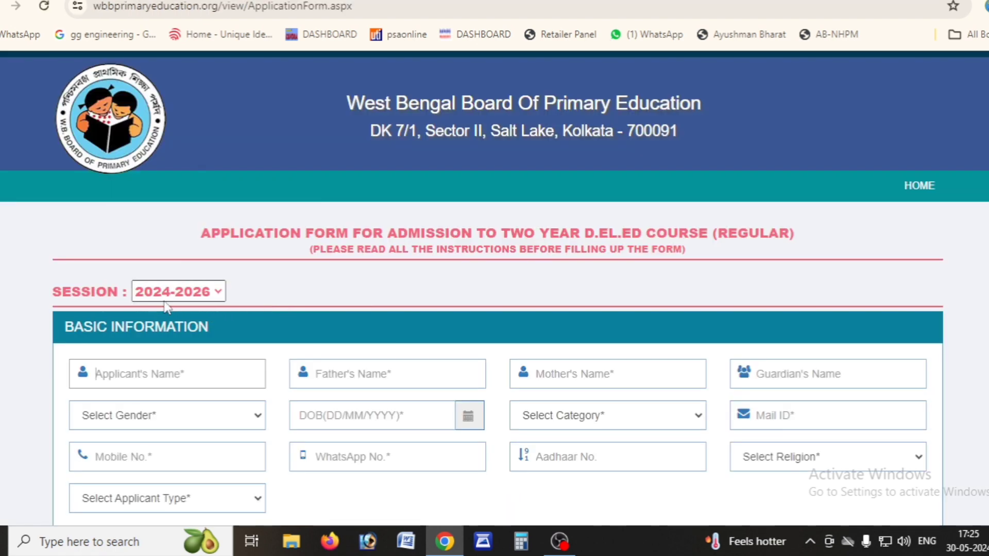
Set the applicant's gender to Female in the Basic Information section.
{"action": "scroll", "coordinate": [358, 314], "scroll_direction": "down", "scroll_amount": 1}
{"action": "scroll", "coordinate": [359, 315], "scroll_direction": "down", "scroll_amount": 1}
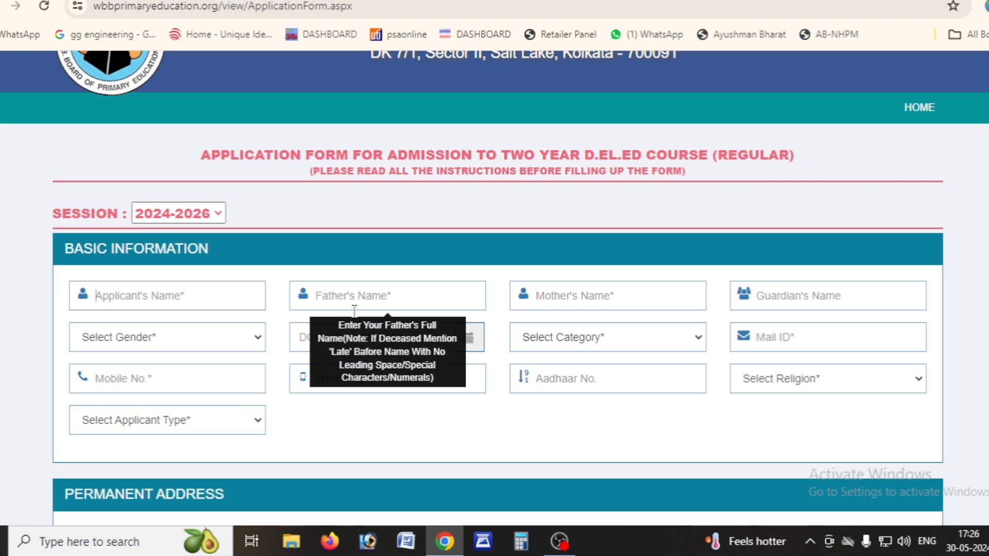
{"action": "scroll", "coordinate": [354, 309], "scroll_direction": "down", "scroll_amount": 1}
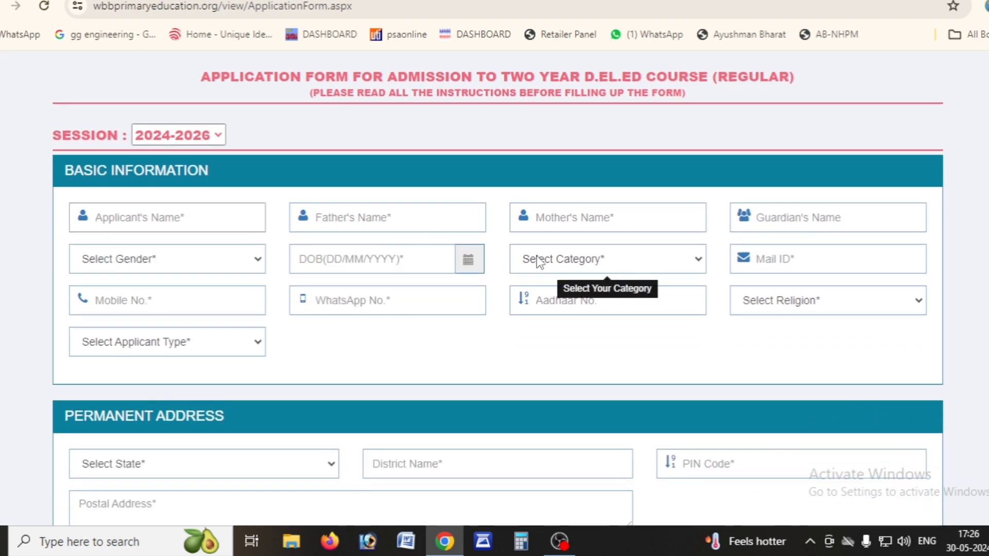
{"action": "scroll", "coordinate": [251, 219], "scroll_direction": "down", "scroll_amount": 1}
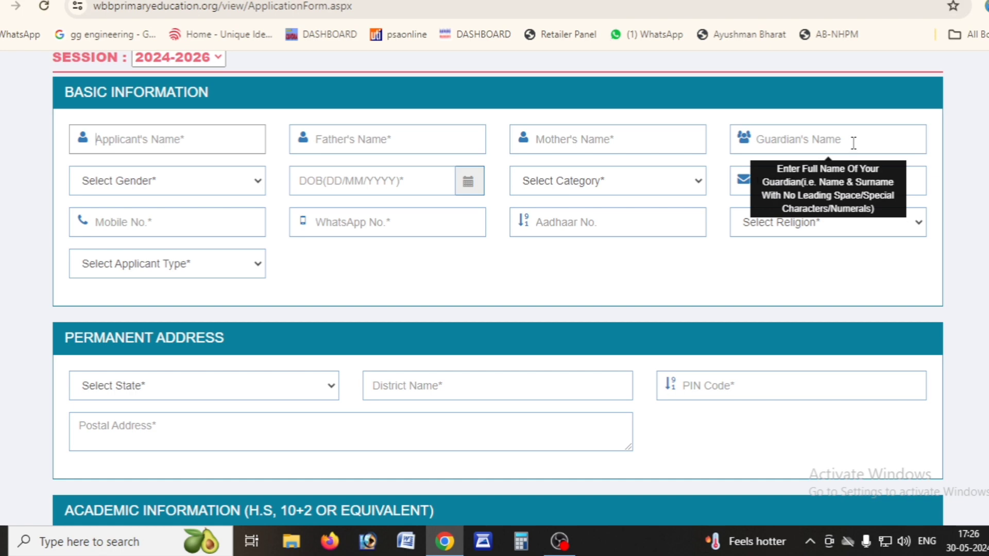
{"action": "left_click", "coordinate": [210, 181]}
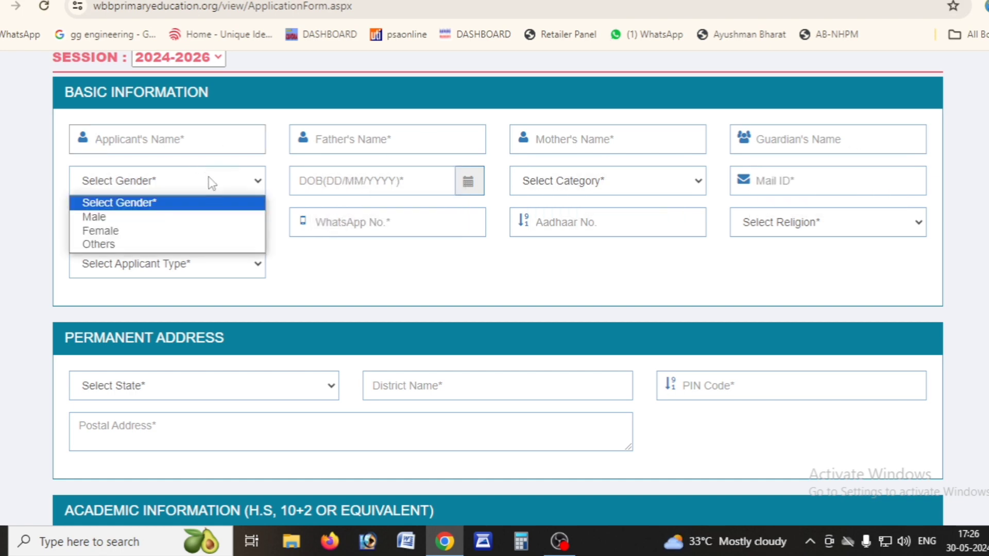
{"action": "left_click", "coordinate": [126, 239]}
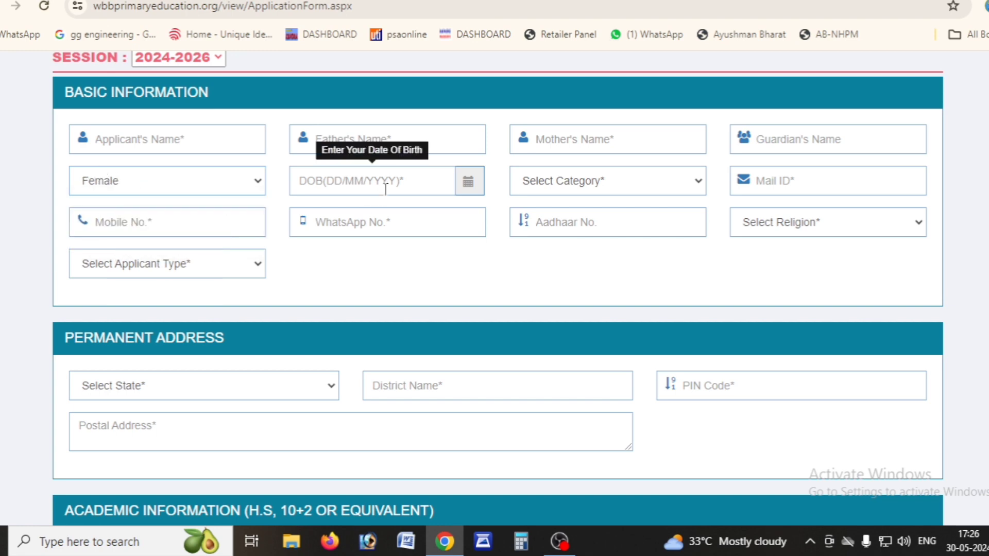
Pick the applicant's date of birth from the calendar, choosing the year, month and day.
{"action": "left_click", "coordinate": [468, 186]}
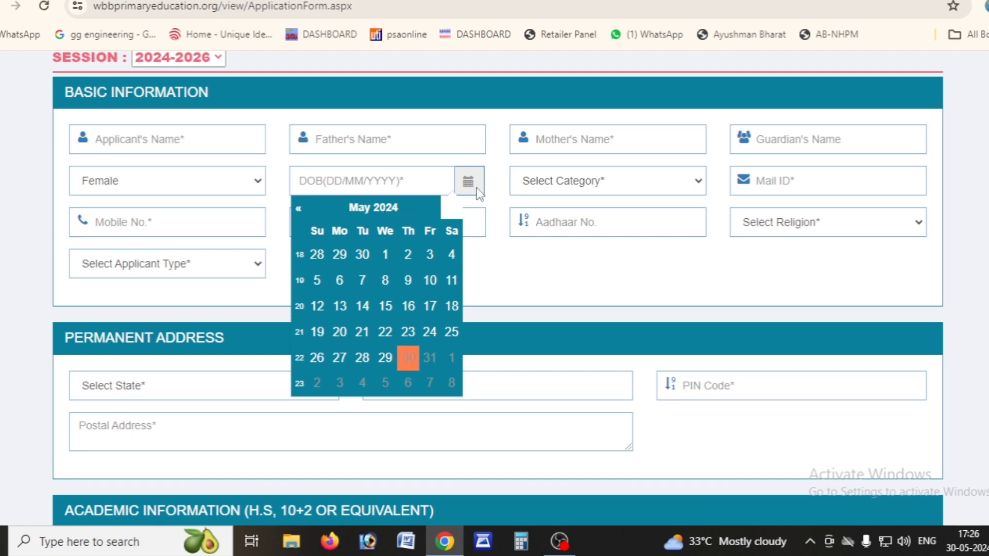
{"action": "left_click", "coordinate": [394, 210]}
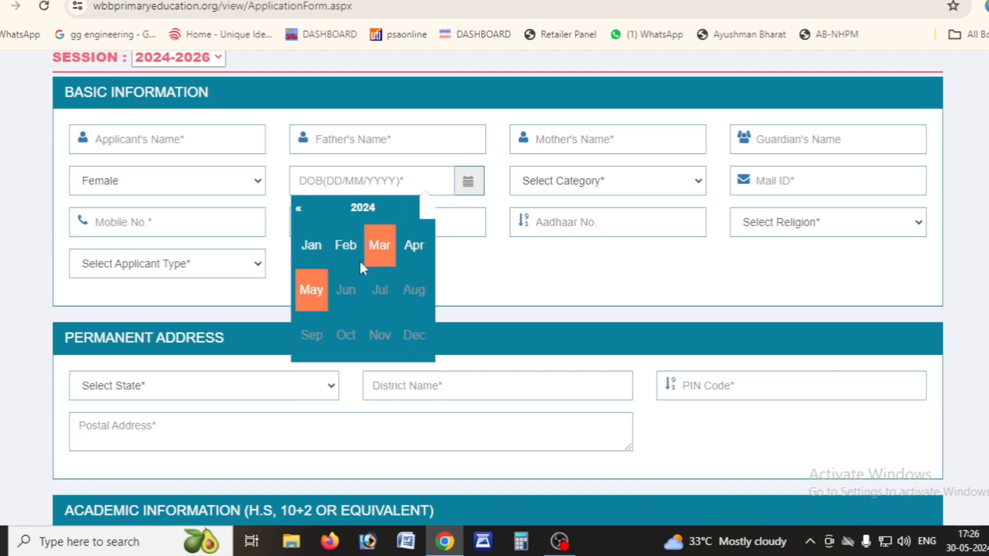
{"action": "left_click", "coordinate": [372, 209]}
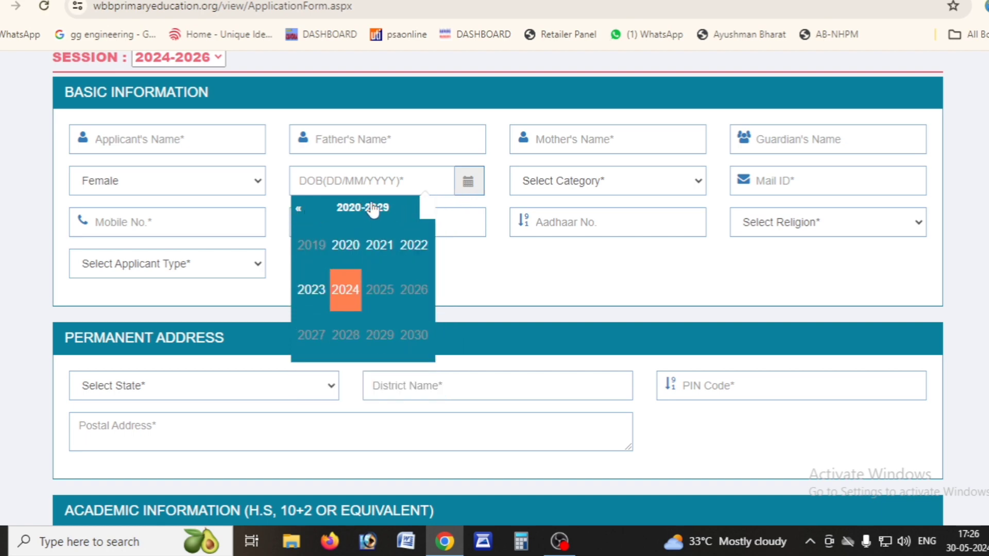
{"action": "left_click", "coordinate": [348, 249]}
{"action": "left_click", "coordinate": [380, 248]}
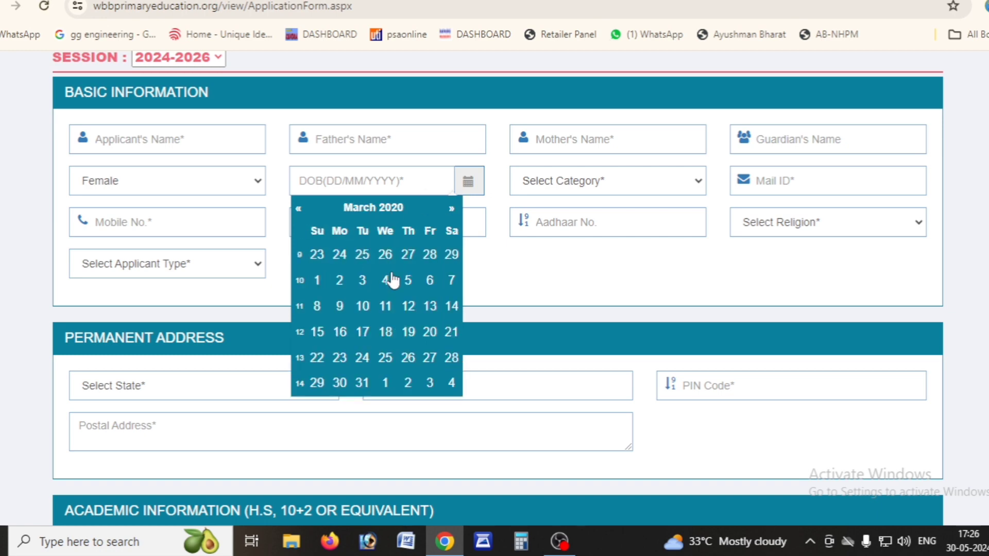
{"action": "left_click", "coordinate": [391, 281]}
Set the applicant's category to Gen and view the available religion and applicant type options.
{"action": "left_click", "coordinate": [635, 181]}
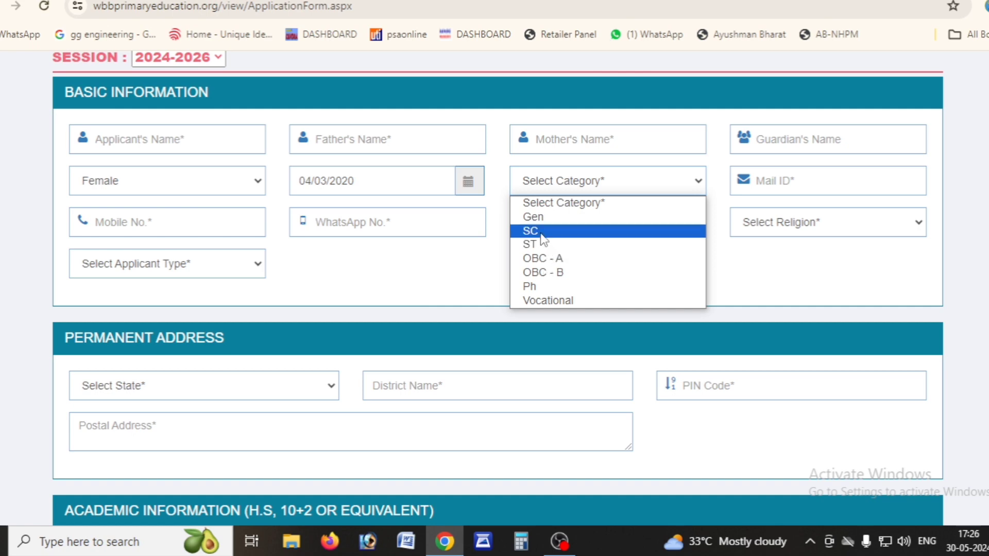
{"action": "left_click", "coordinate": [536, 217]}
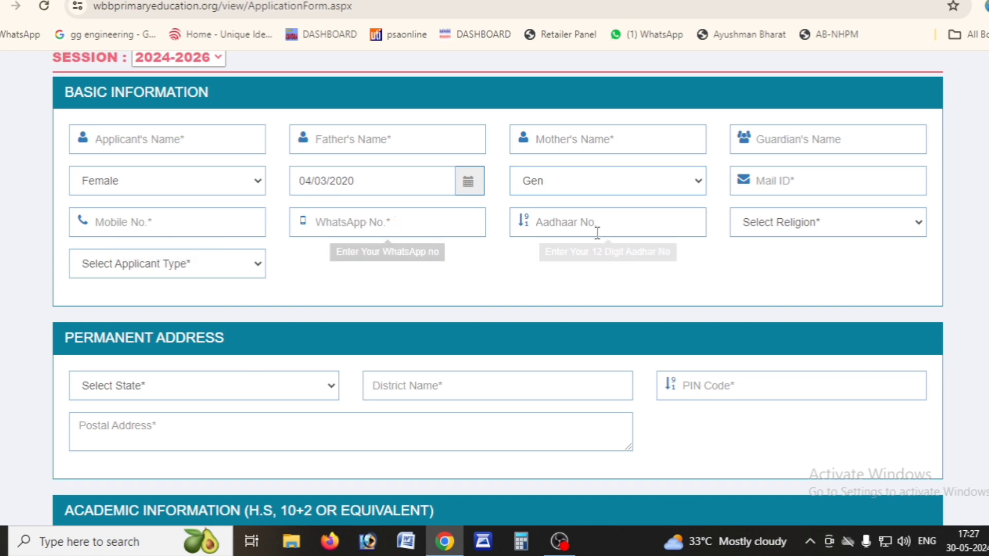
{"action": "left_click", "coordinate": [828, 229]}
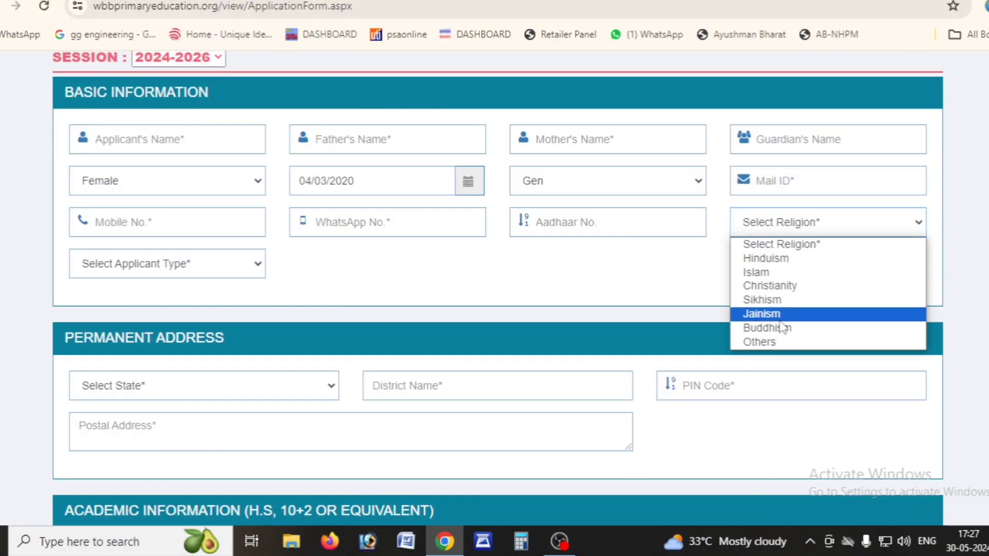
{"action": "left_click", "coordinate": [702, 281]}
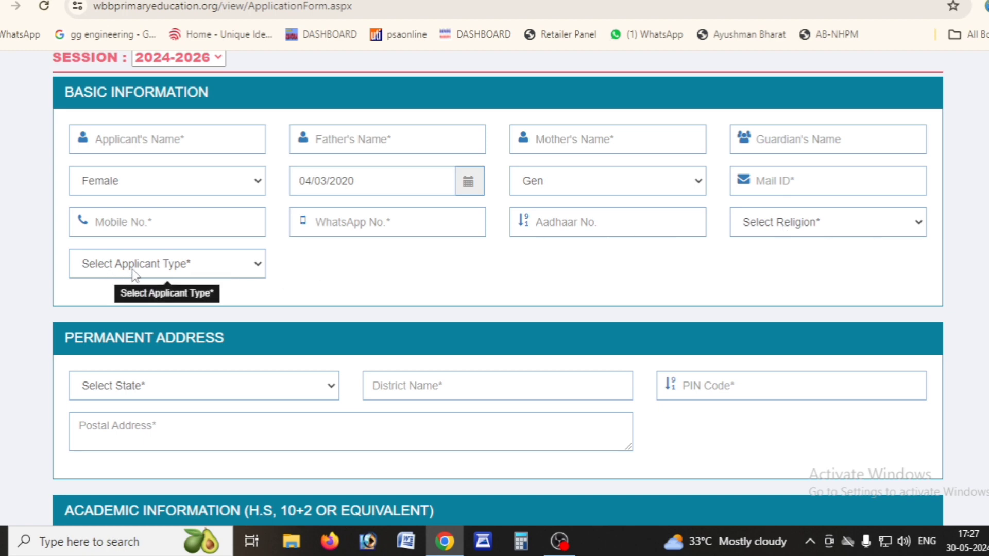
{"action": "left_click", "coordinate": [225, 267]}
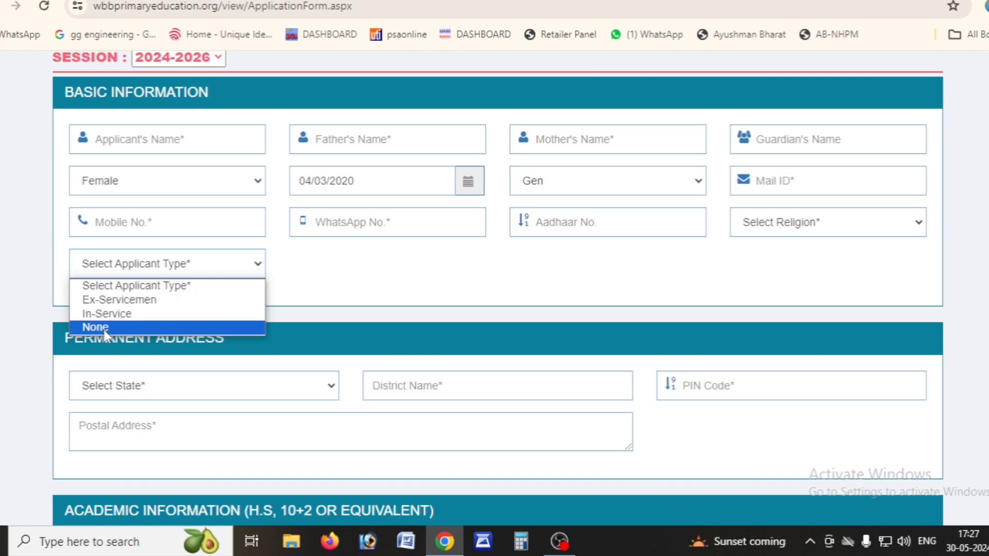
Set the state to West Bengal in the Permanent Address section.
{"action": "scroll", "coordinate": [106, 334], "scroll_direction": "down", "scroll_amount": 3}
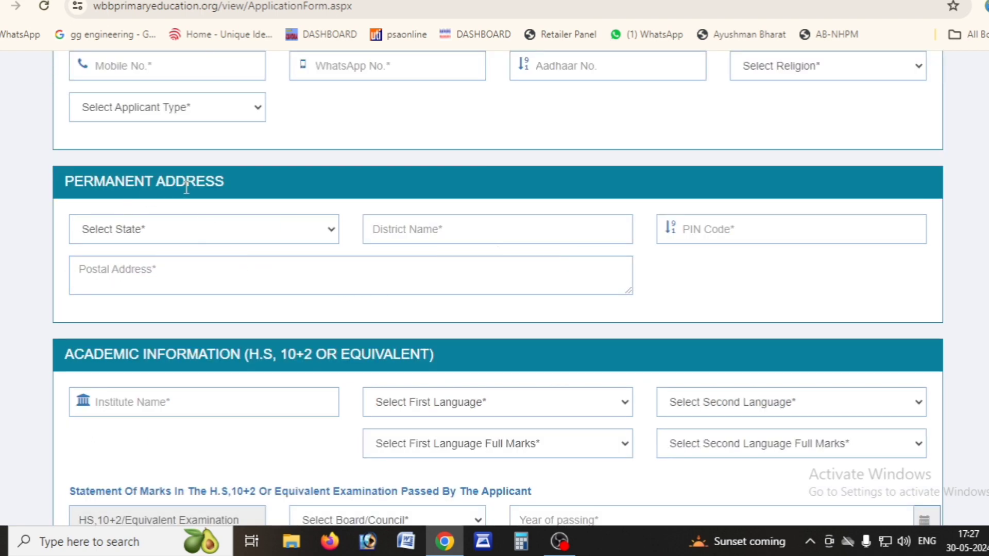
{"action": "left_click", "coordinate": [227, 231]}
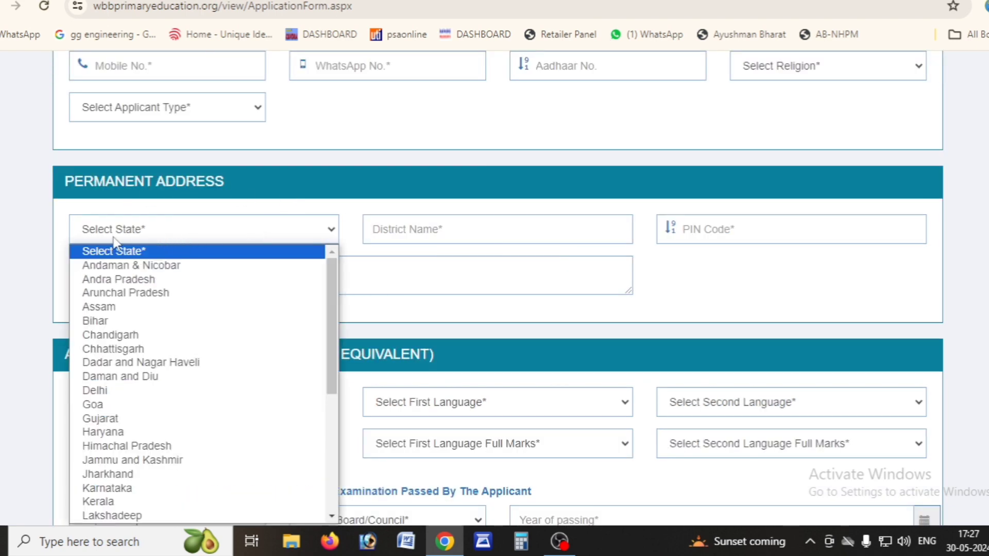
{"action": "scroll", "coordinate": [222, 289], "scroll_direction": "down", "scroll_amount": 5}
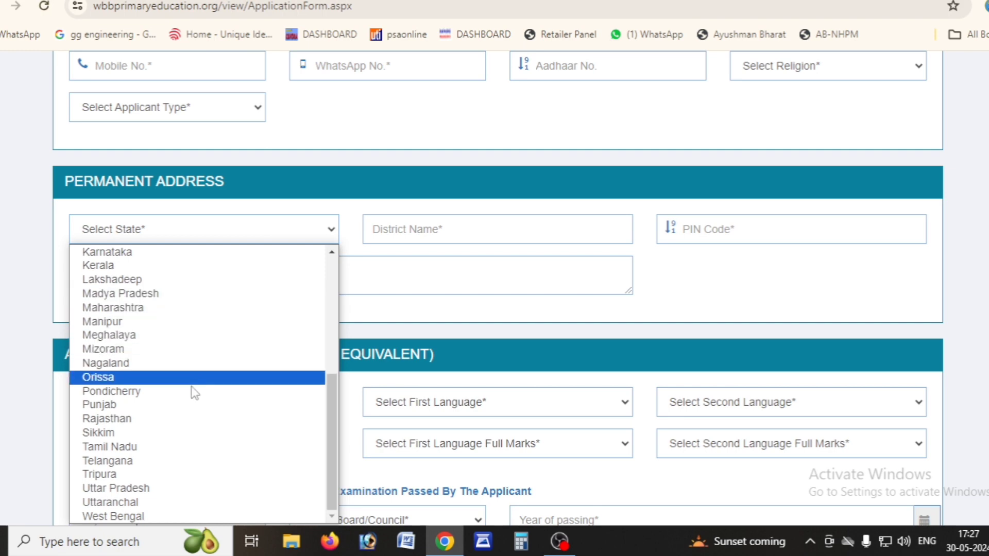
{"action": "left_click", "coordinate": [132, 518]}
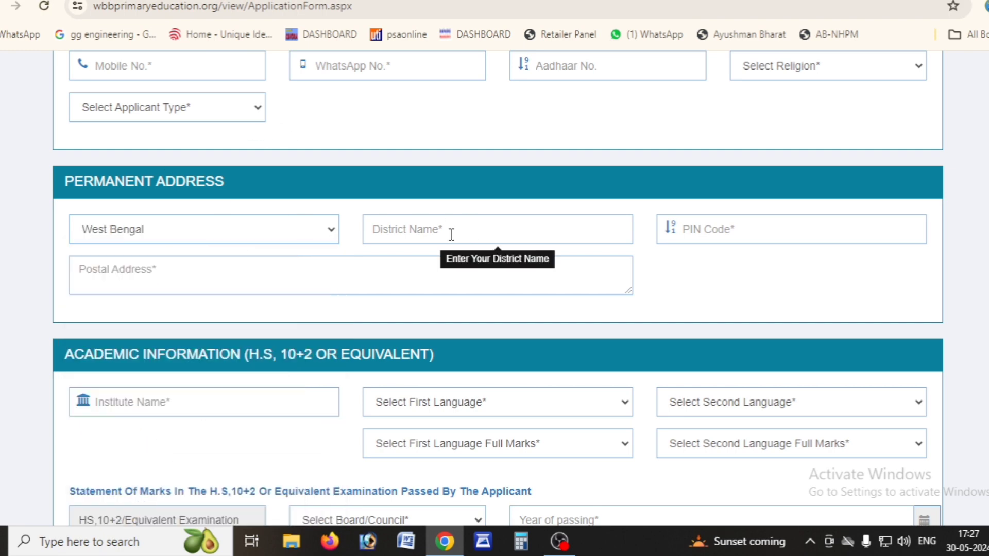
{"action": "left_click", "coordinate": [768, 226]}
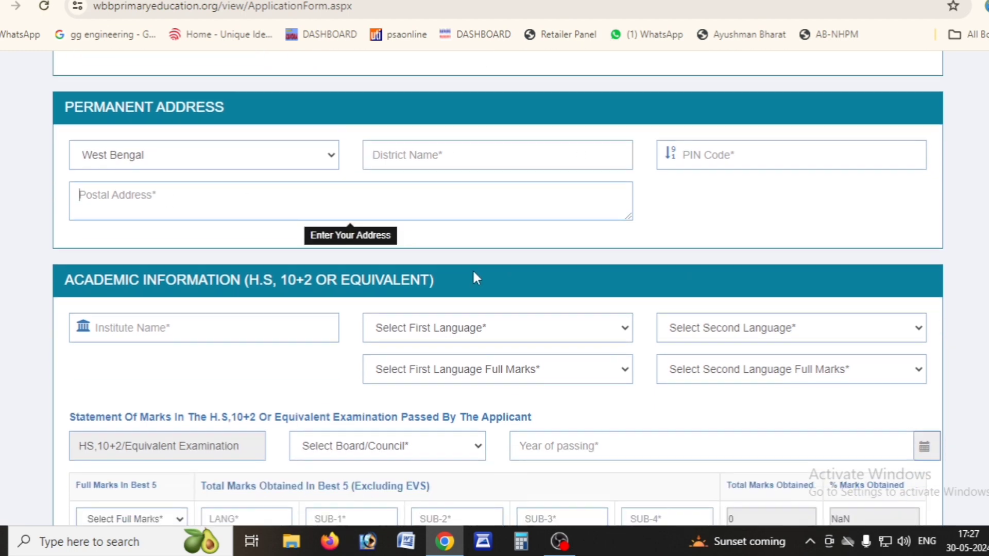
{"action": "scroll", "coordinate": [472, 269], "scroll_direction": "down", "scroll_amount": 1}
{"action": "left_click", "coordinate": [118, 197]}
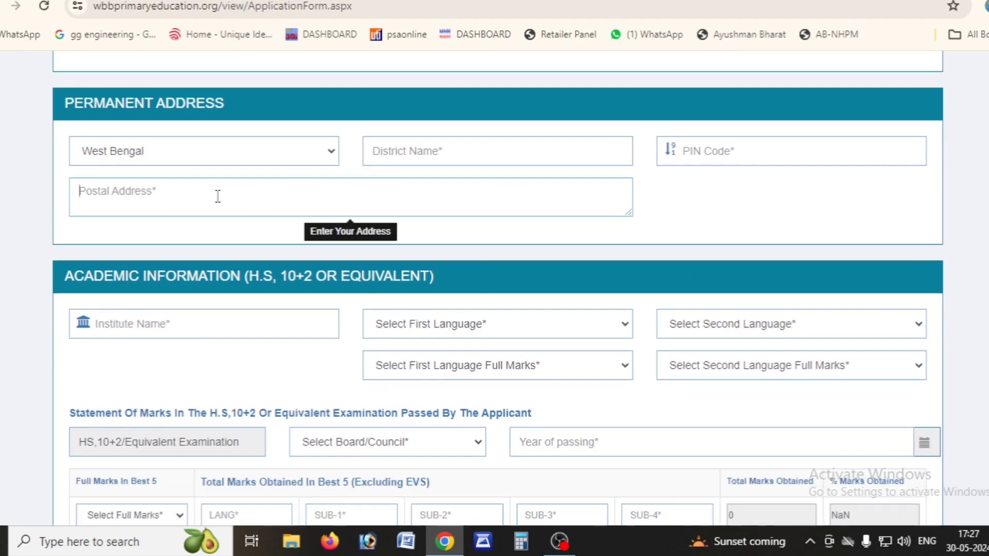
Set the first language to Bengali and the second language to English in the Academic Information section.
{"action": "scroll", "coordinate": [348, 223], "scroll_direction": "down", "scroll_amount": 1}
{"action": "left_click", "coordinate": [224, 246]}
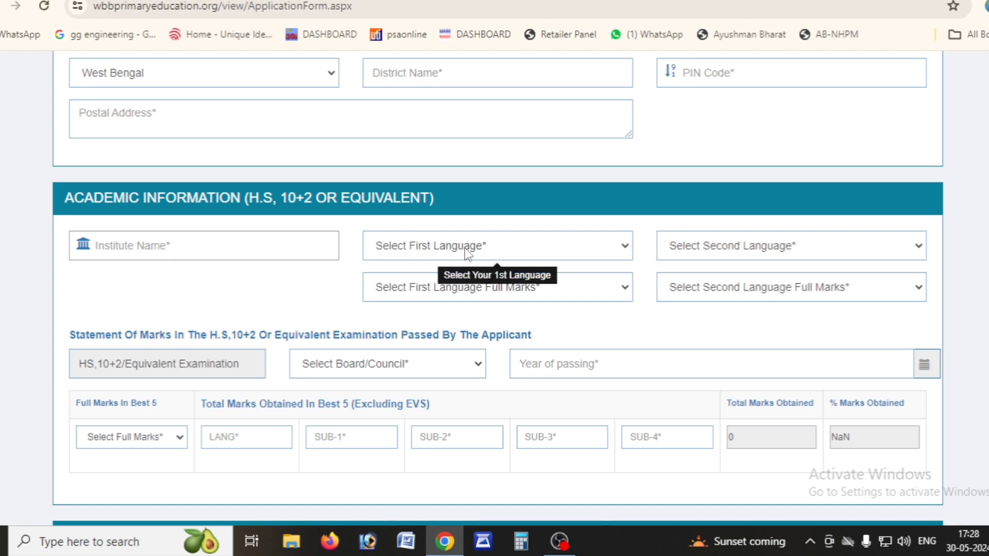
{"action": "left_click", "coordinate": [515, 250]}
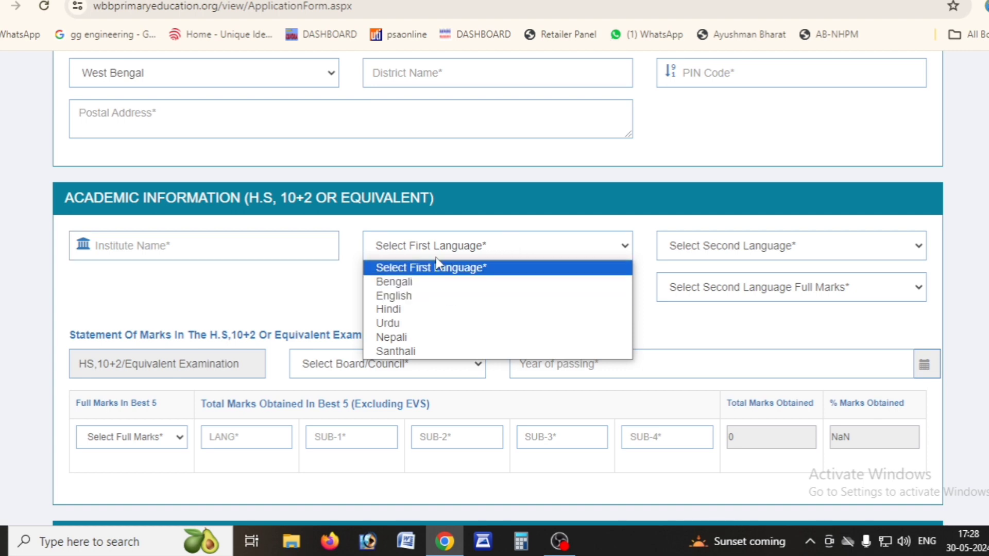
{"action": "left_click", "coordinate": [407, 286]}
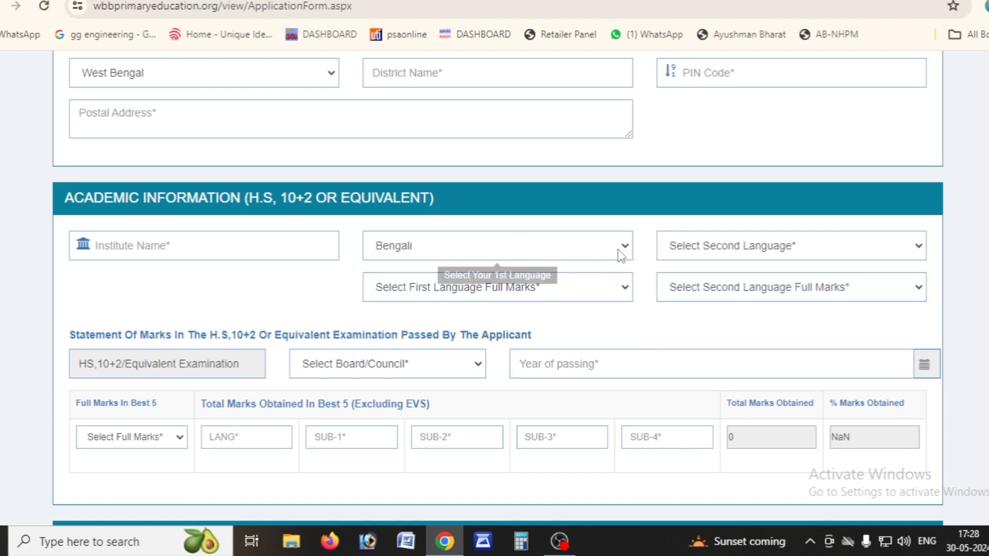
{"action": "left_click", "coordinate": [752, 254]}
{"action": "left_click", "coordinate": [688, 282]}
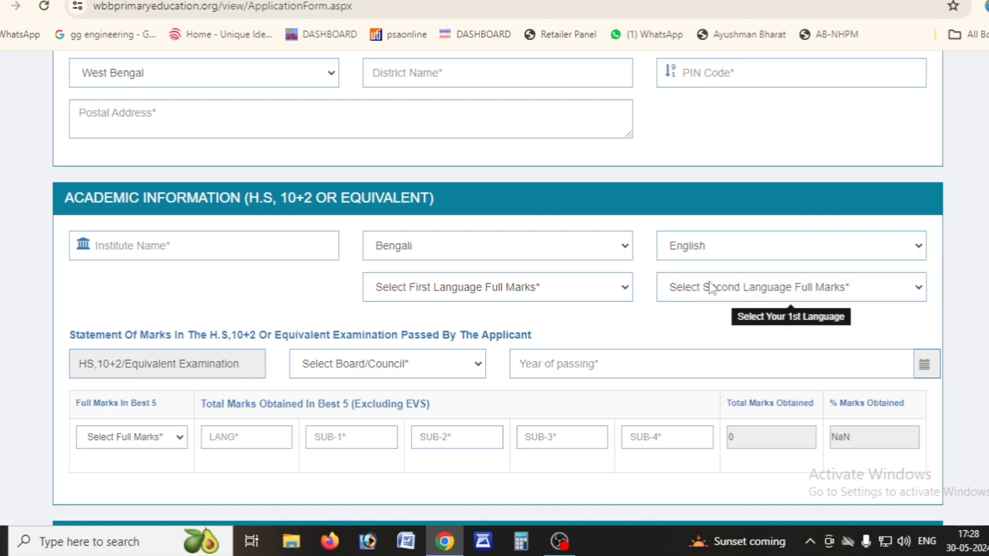
Set the full marks to 100 for both the first and second languages.
{"action": "scroll", "coordinate": [596, 309], "scroll_direction": "down", "scroll_amount": 2}
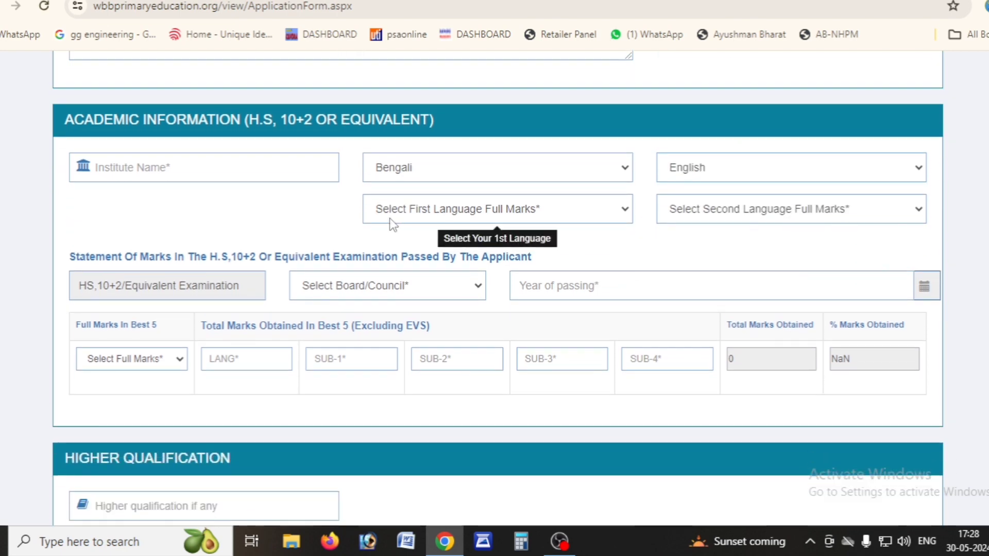
{"action": "left_click", "coordinate": [523, 212]}
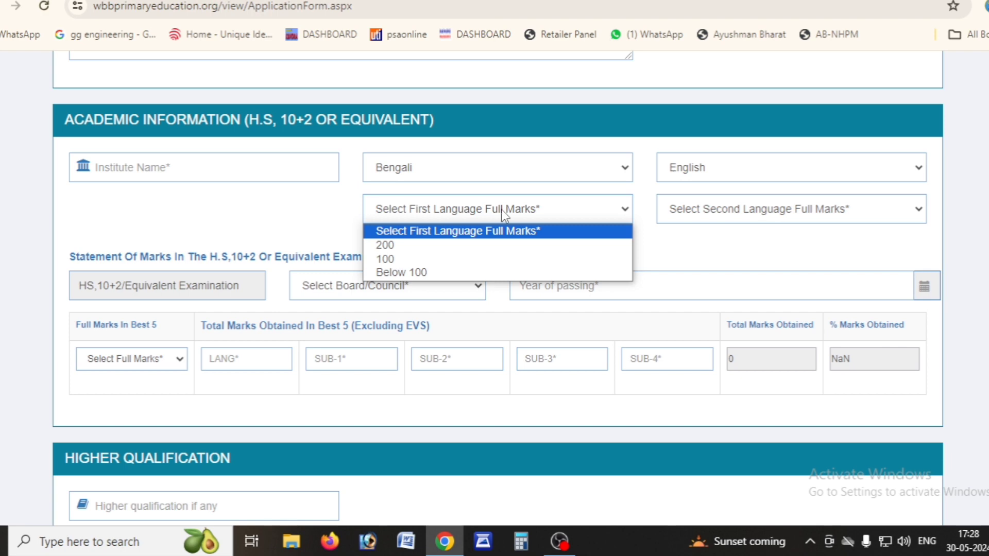
{"action": "left_click", "coordinate": [416, 262]}
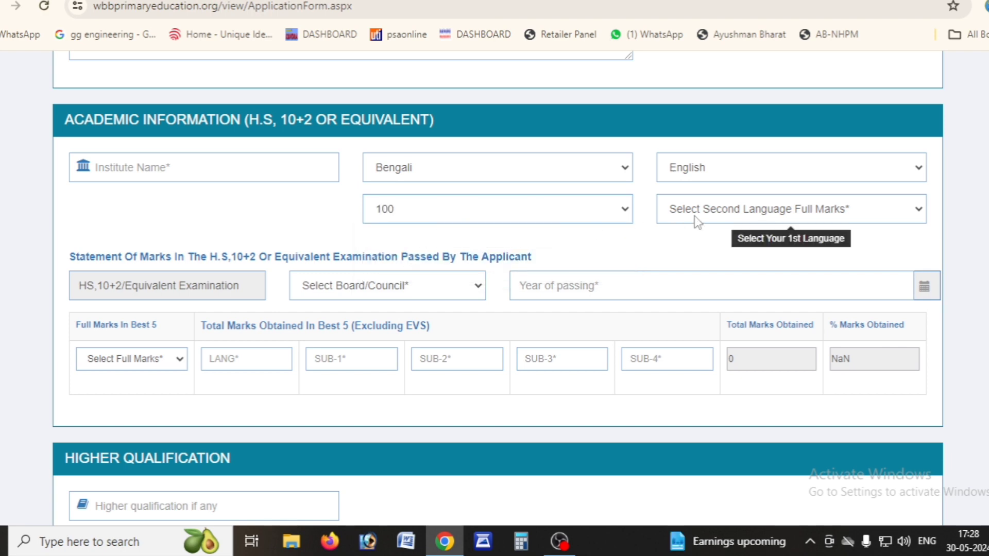
{"action": "left_click", "coordinate": [794, 212]}
{"action": "left_click", "coordinate": [701, 258]}
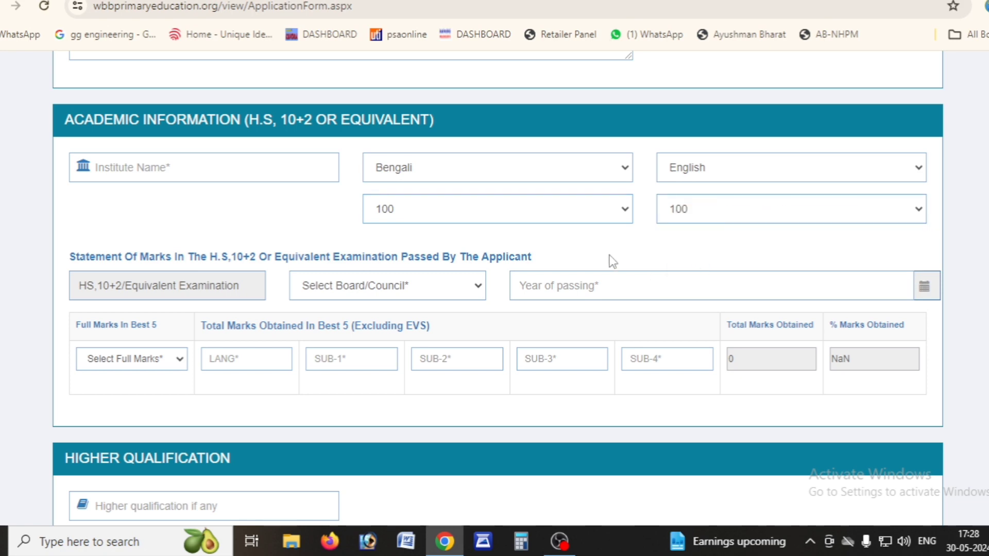
Set the board/council of the H.S./10+2 examination to West Bengal Council of Higher Secondary Education.
{"action": "scroll", "coordinate": [618, 247], "scroll_direction": "down", "scroll_amount": 1}
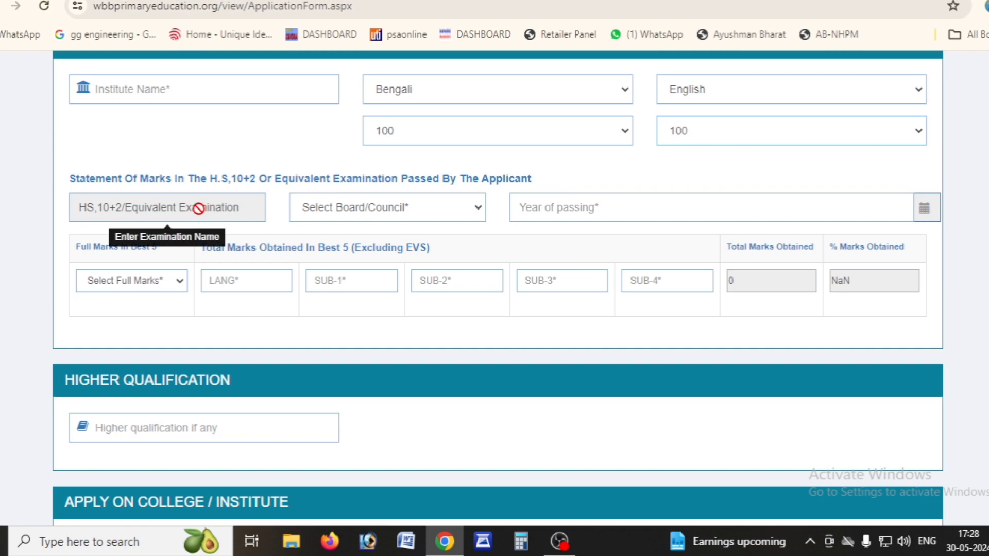
{"action": "left_click", "coordinate": [427, 215]}
{"action": "scroll", "coordinate": [407, 309], "scroll_direction": "down", "scroll_amount": 10}
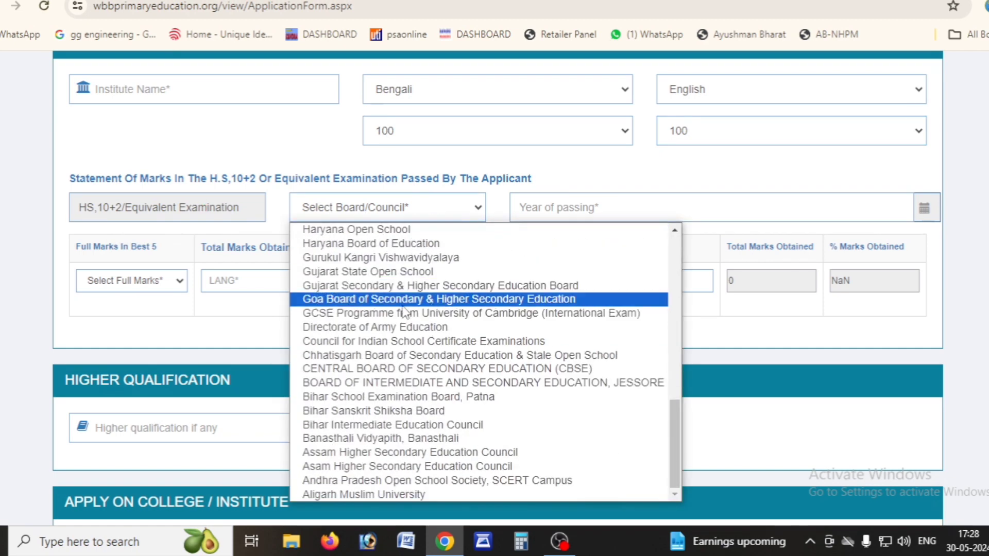
{"action": "scroll", "coordinate": [407, 335], "scroll_direction": "up", "scroll_amount": 10}
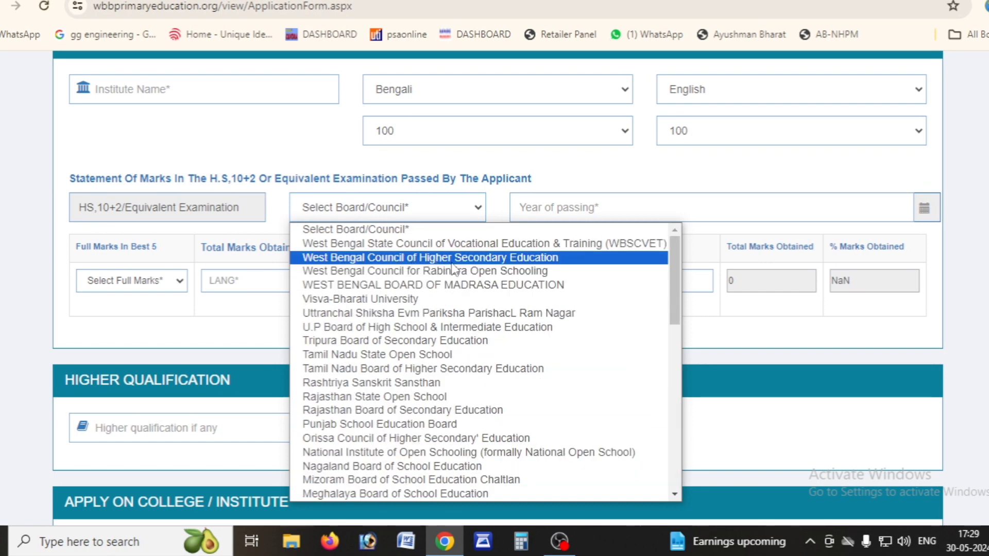
{"action": "left_click", "coordinate": [500, 262]}
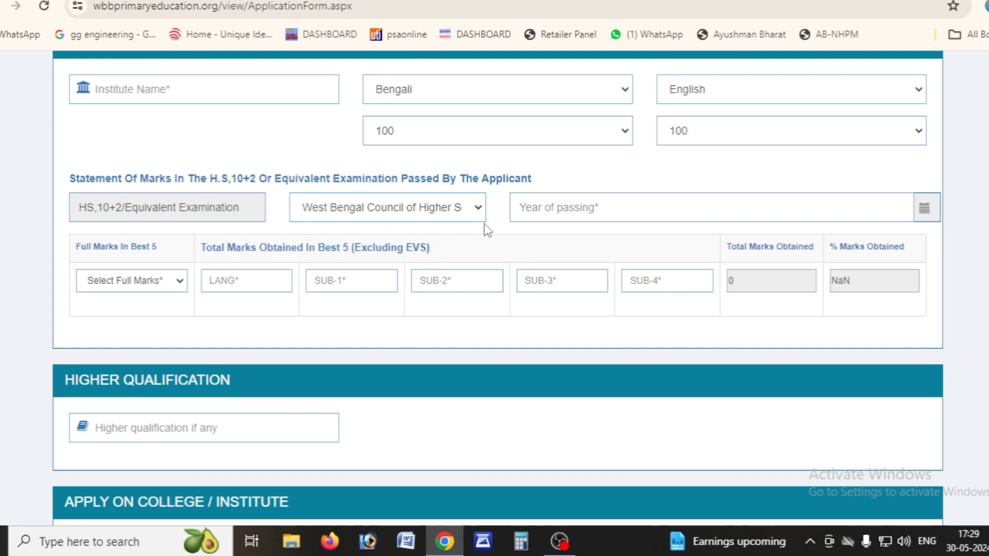
Set the year of passing to 2021 and the full marks in best 5 to 500 in the statement of marks.
{"action": "left_click", "coordinate": [611, 207]}
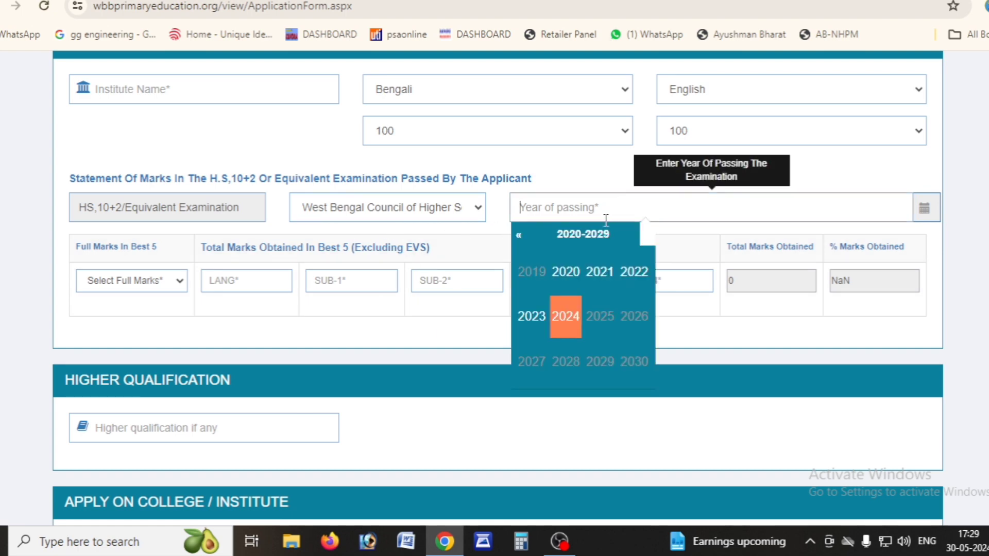
{"action": "left_click", "coordinate": [600, 276]}
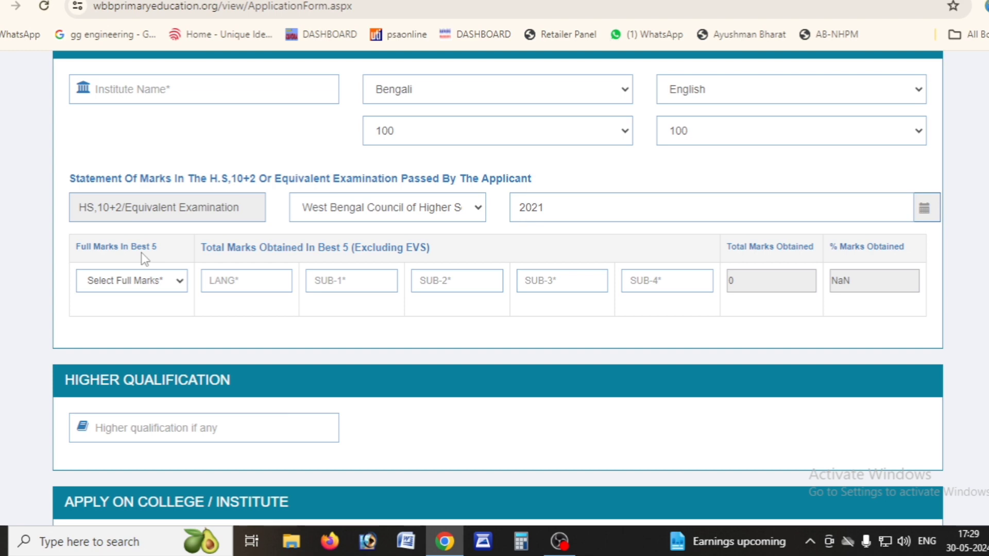
{"action": "left_click", "coordinate": [155, 284]}
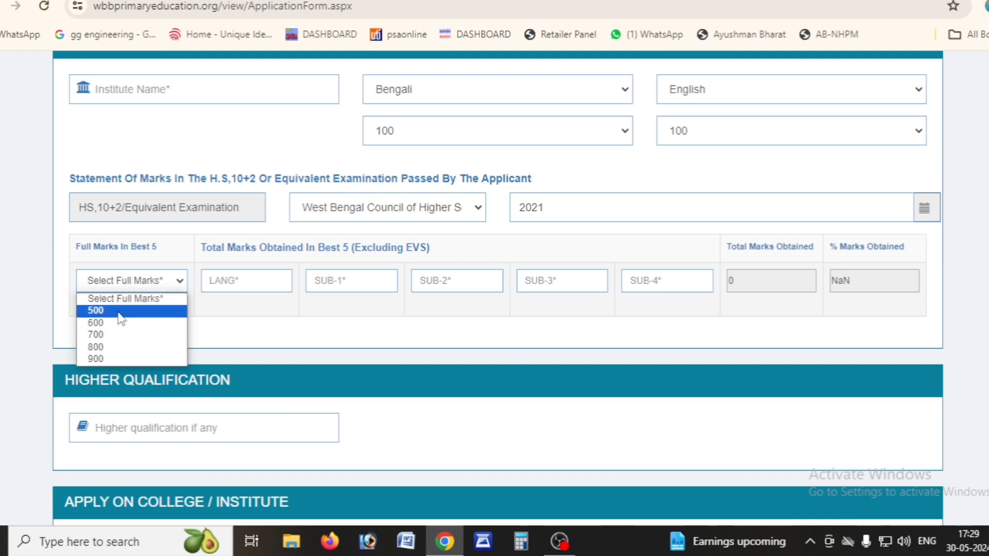
{"action": "left_click", "coordinate": [121, 311]}
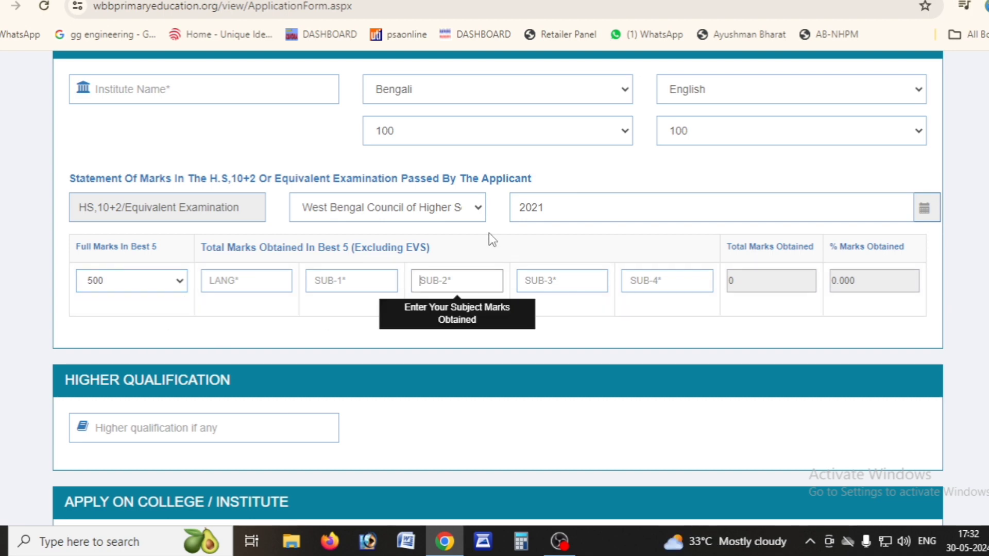
Set the district to Purba Medinipur and the type to Government in the Apply on College / Institute section.
{"action": "scroll", "coordinate": [106, 266], "scroll_direction": "down", "scroll_amount": 1}
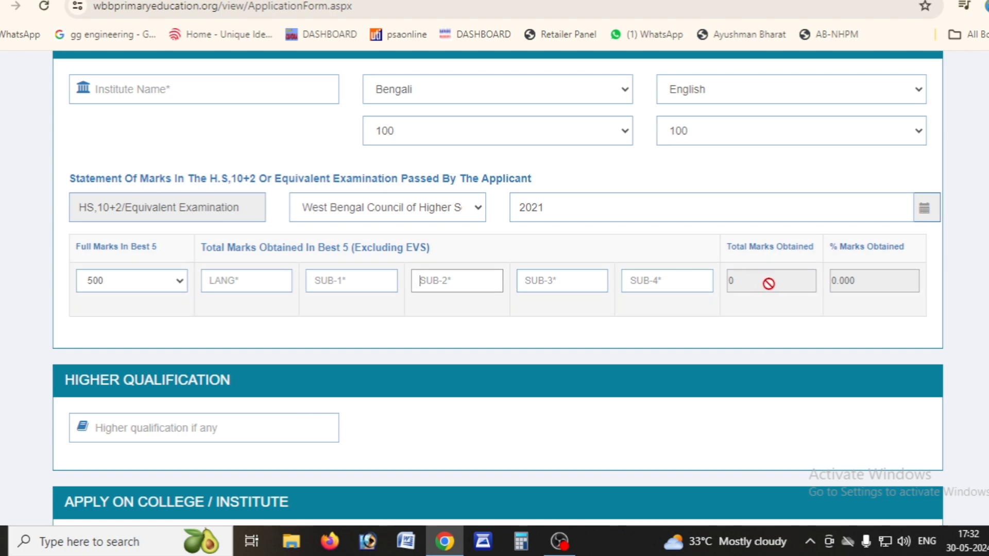
{"action": "scroll", "coordinate": [813, 302], "scroll_direction": "down", "scroll_amount": 3}
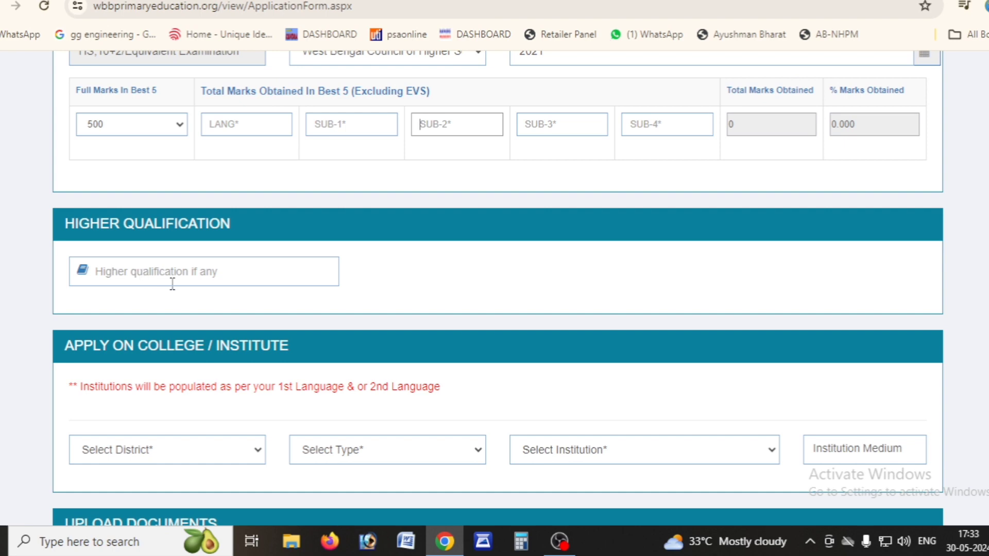
{"action": "scroll", "coordinate": [336, 303], "scroll_direction": "down", "scroll_amount": 3}
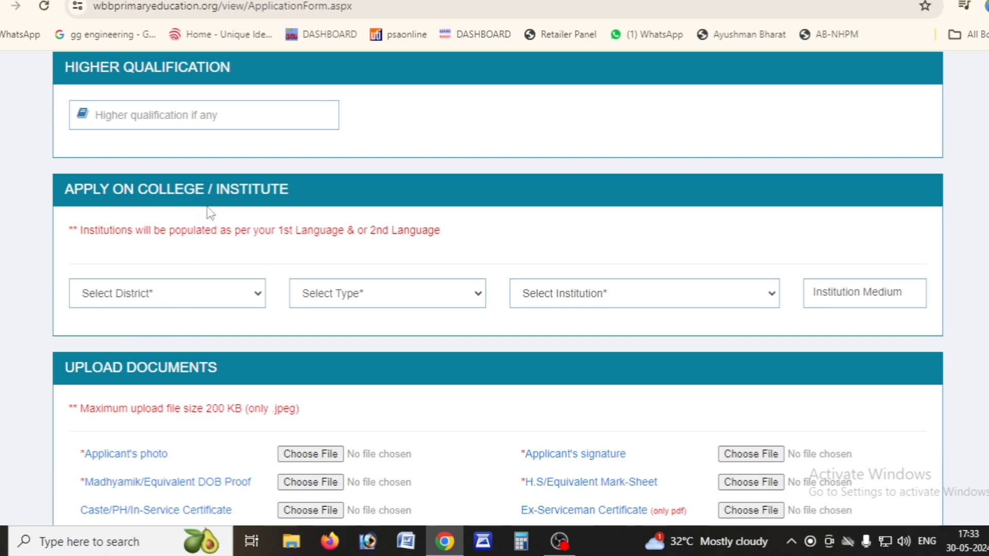
{"action": "left_click", "coordinate": [214, 294]}
{"action": "scroll", "coordinate": [162, 203], "scroll_direction": "down", "scroll_amount": 1}
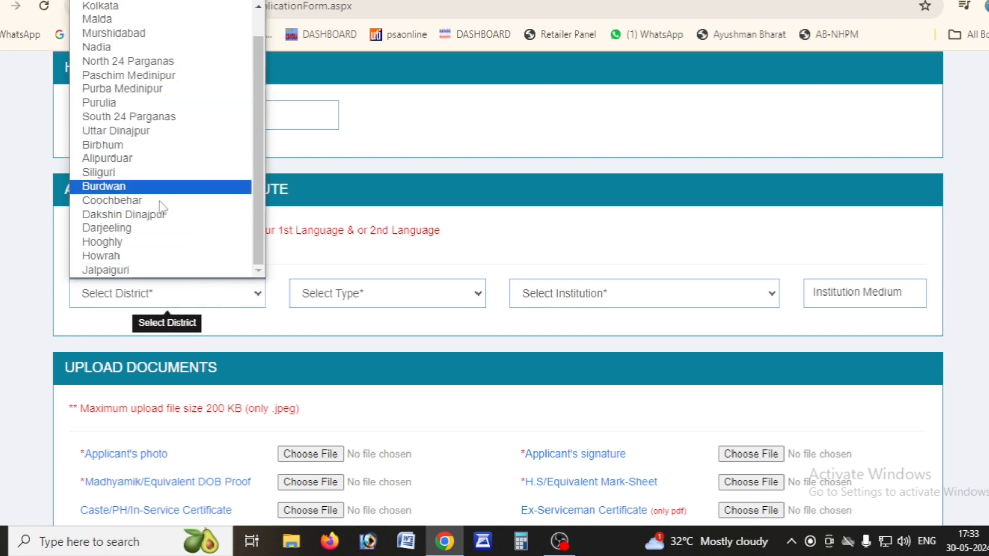
{"action": "scroll", "coordinate": [155, 232], "scroll_direction": "up", "scroll_amount": 2}
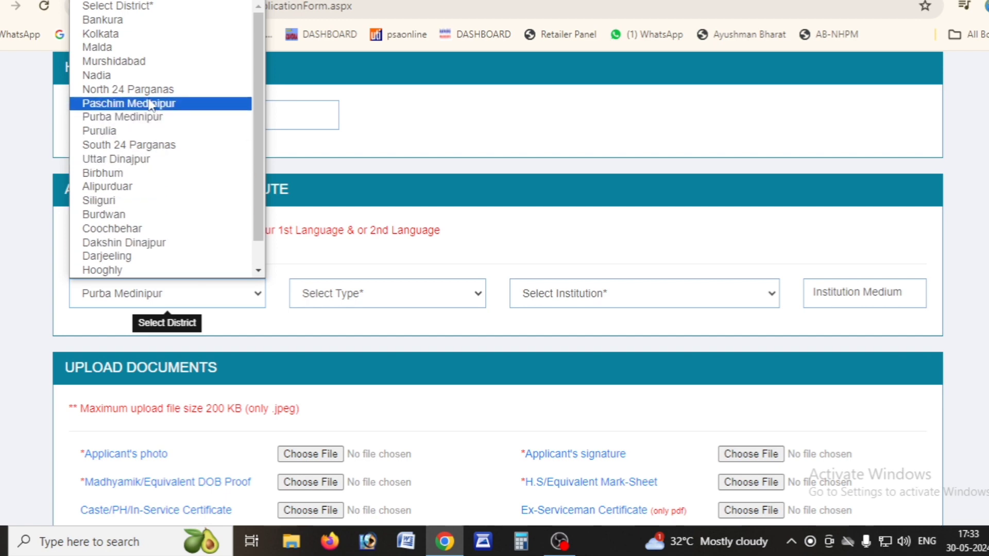
{"action": "left_click", "coordinate": [153, 120]}
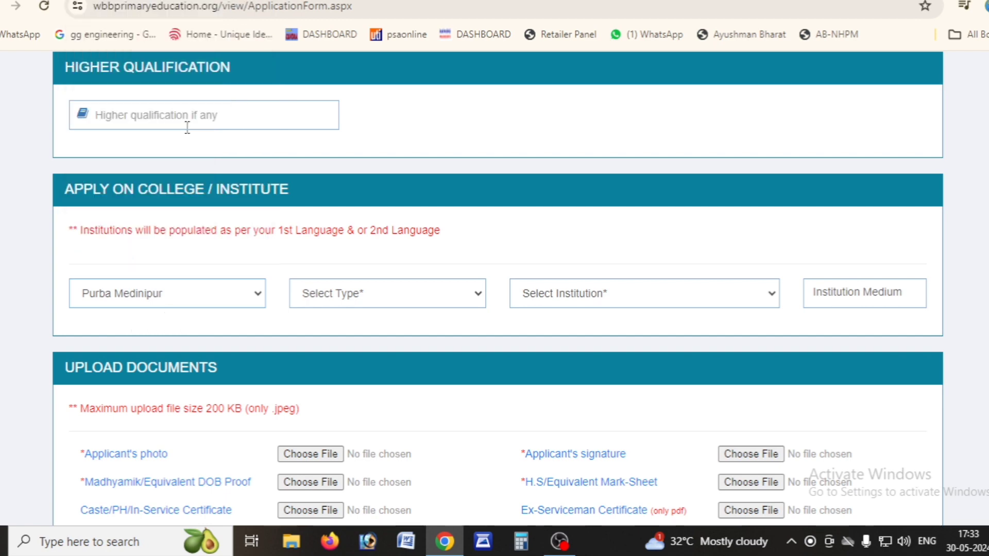
{"action": "left_click", "coordinate": [364, 299]}
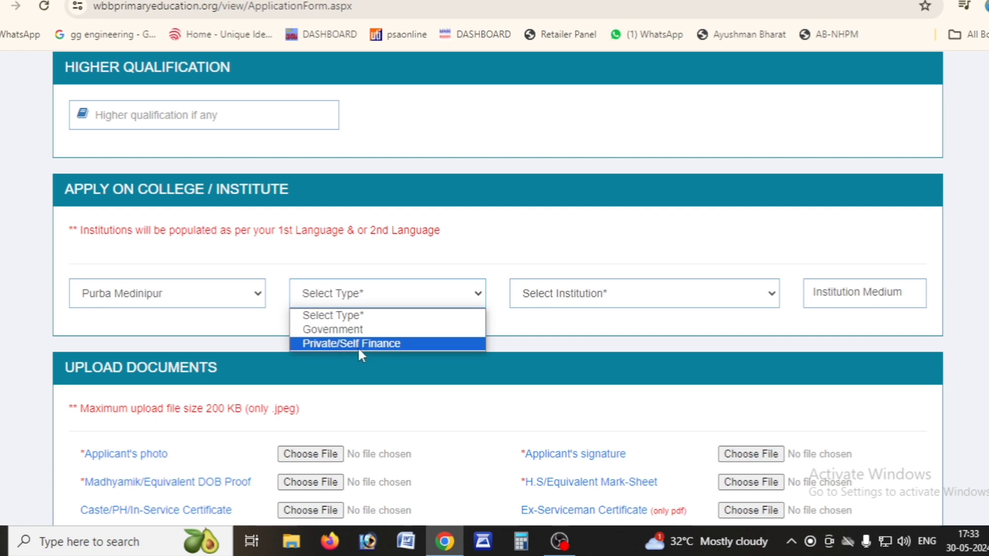
{"action": "left_click", "coordinate": [347, 330]}
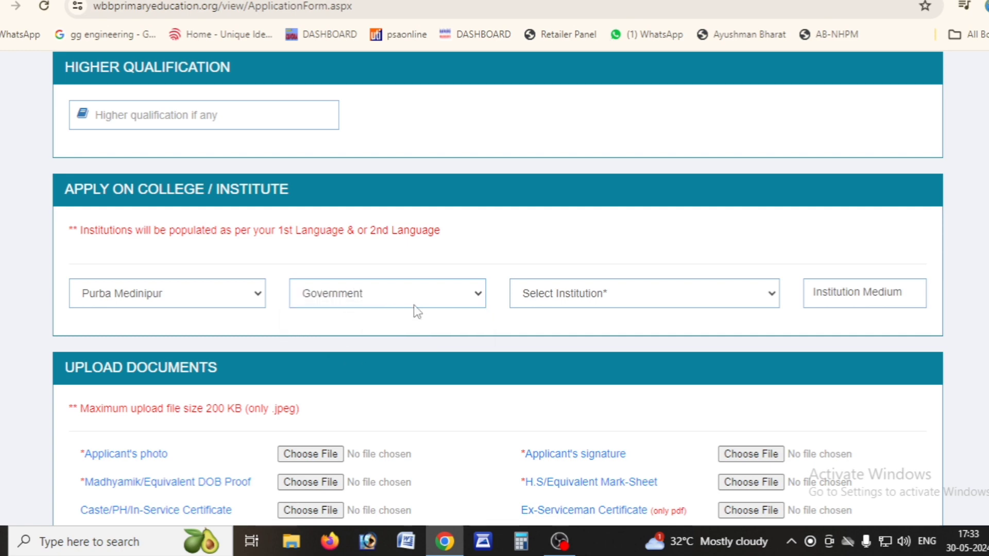
Choose District Institute of Education and Training, Purba Medinipur as the institution to apply to.
{"action": "left_click", "coordinate": [626, 297]}
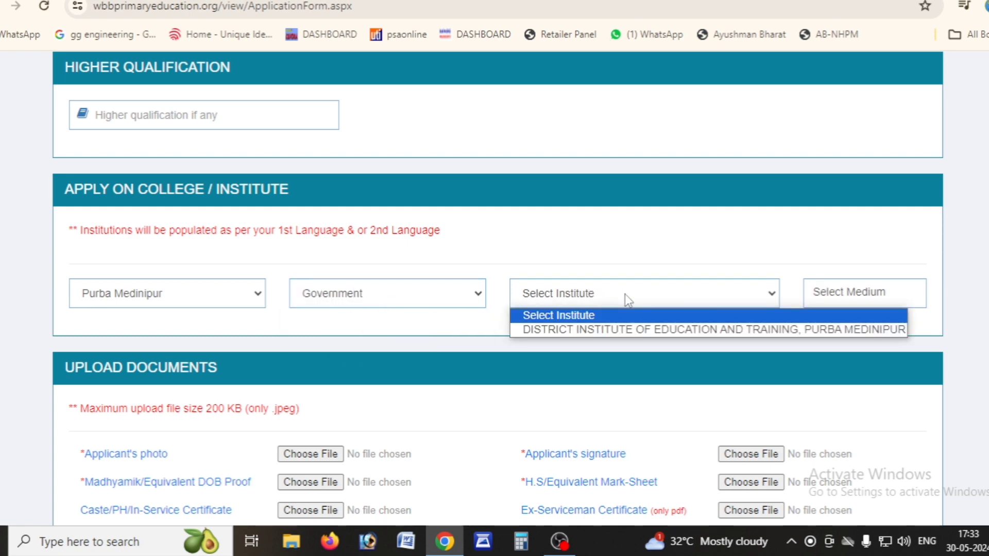
{"action": "left_click", "coordinate": [770, 336]}
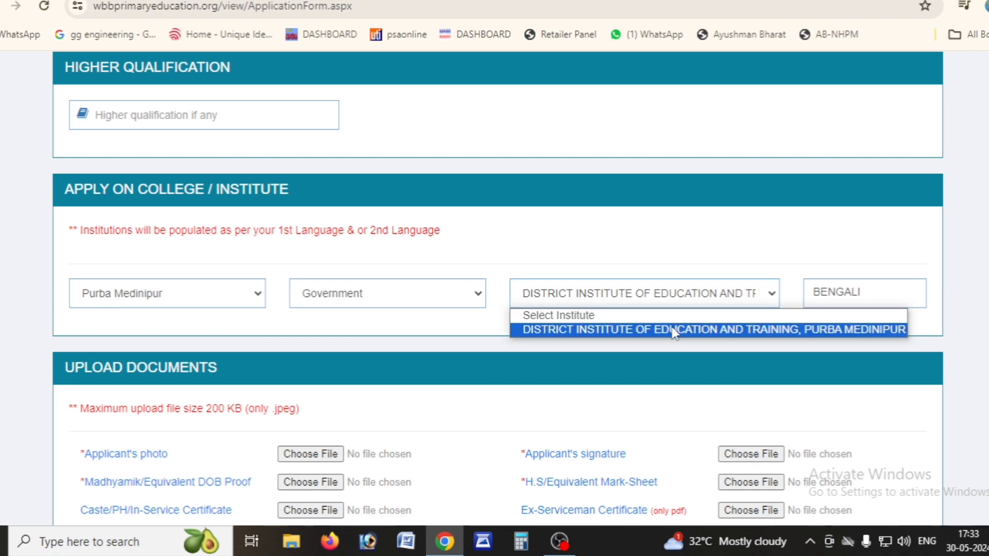
{"action": "left_click", "coordinate": [705, 335]}
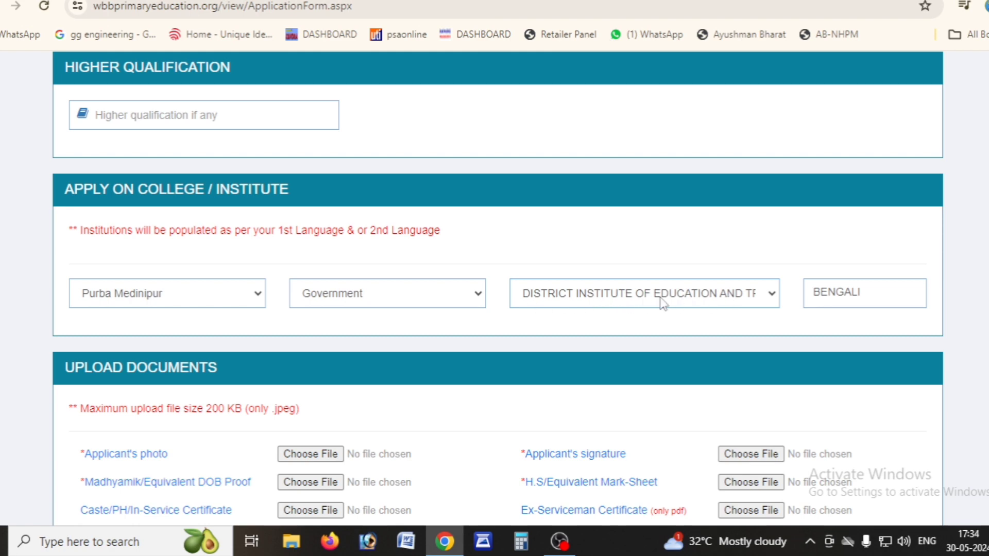
Review the document upload requirements and the declaration, and recheck the Basic Information section of the form.
{"action": "scroll", "coordinate": [764, 338], "scroll_direction": "down", "scroll_amount": 3}
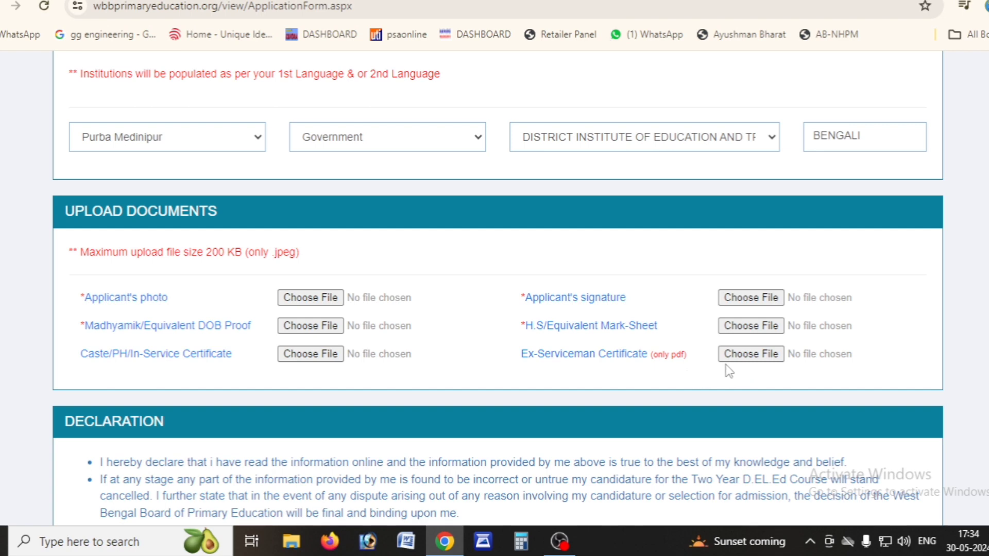
{"action": "scroll", "coordinate": [561, 373], "scroll_direction": "down", "scroll_amount": 1}
{"action": "scroll", "coordinate": [561, 372], "scroll_direction": "down", "scroll_amount": 3}
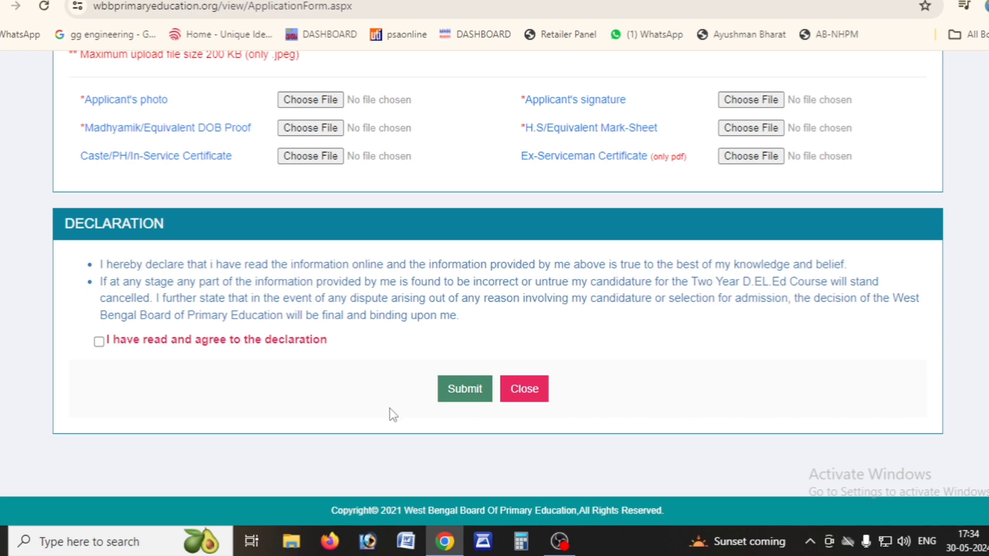
{"action": "scroll", "coordinate": [389, 408], "scroll_direction": "up", "scroll_amount": 3}
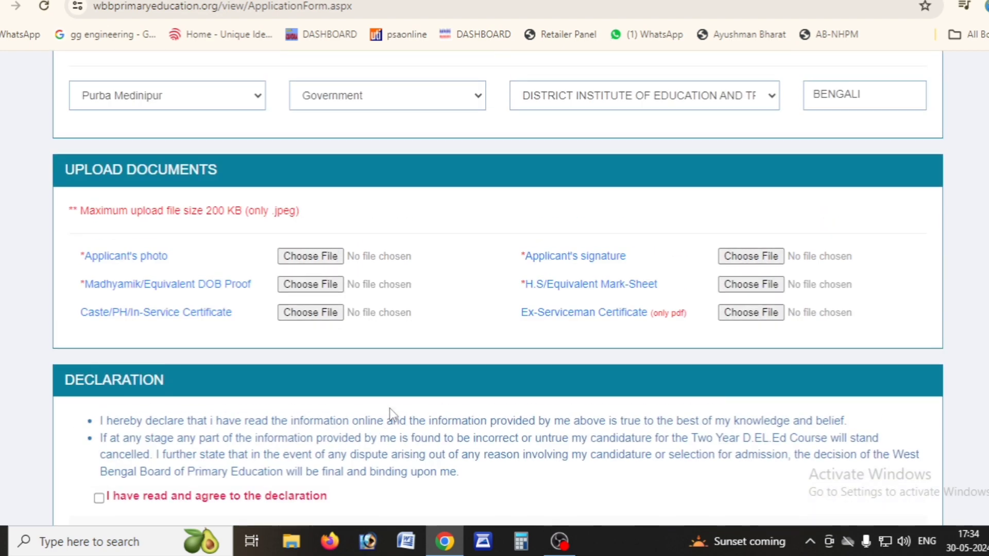
{"action": "scroll", "coordinate": [670, 389], "scroll_direction": "down", "scroll_amount": 2}
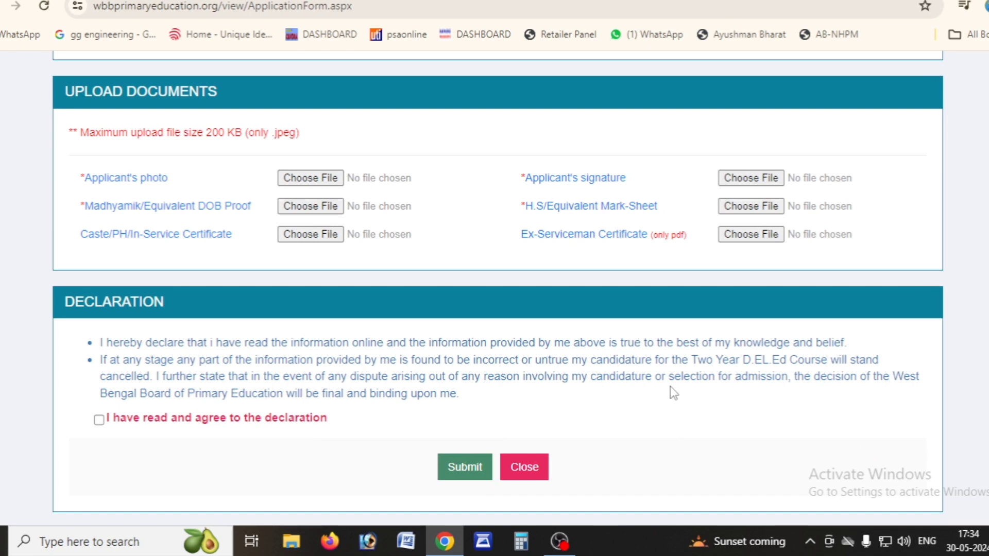
{"action": "scroll", "coordinate": [672, 393], "scroll_direction": "down", "scroll_amount": 2}
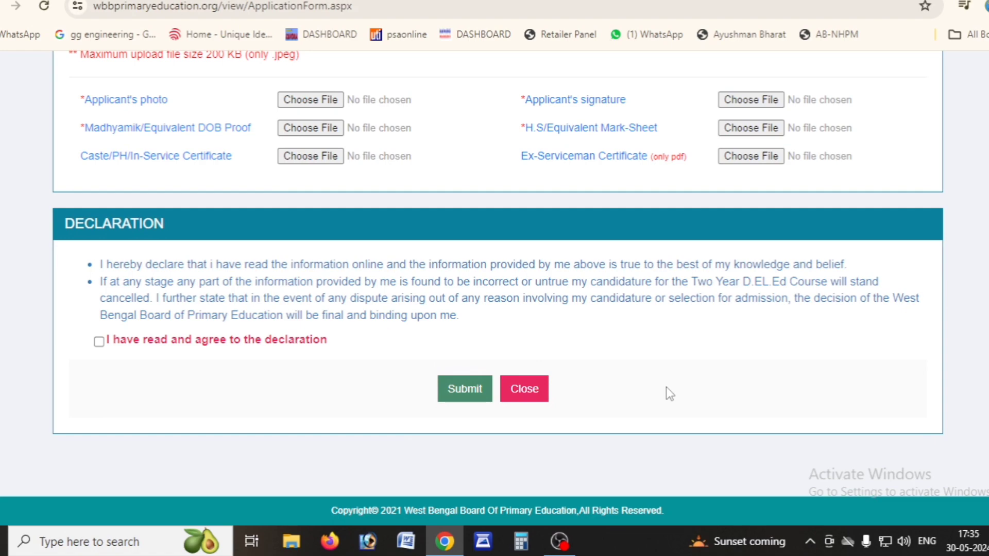
{"action": "scroll", "coordinate": [670, 394], "scroll_direction": "up", "scroll_amount": 20}
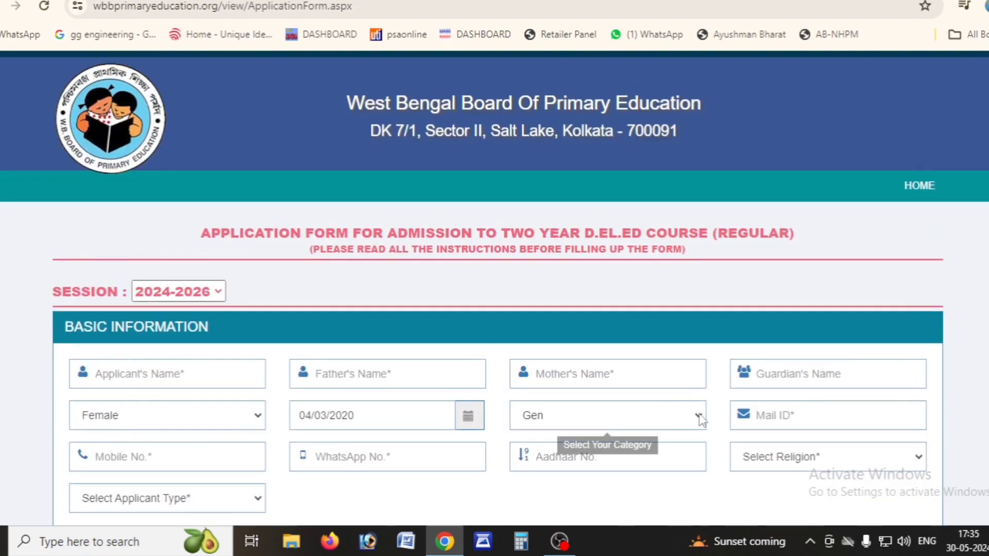
{"action": "scroll", "coordinate": [703, 418], "scroll_direction": "down", "scroll_amount": 3}
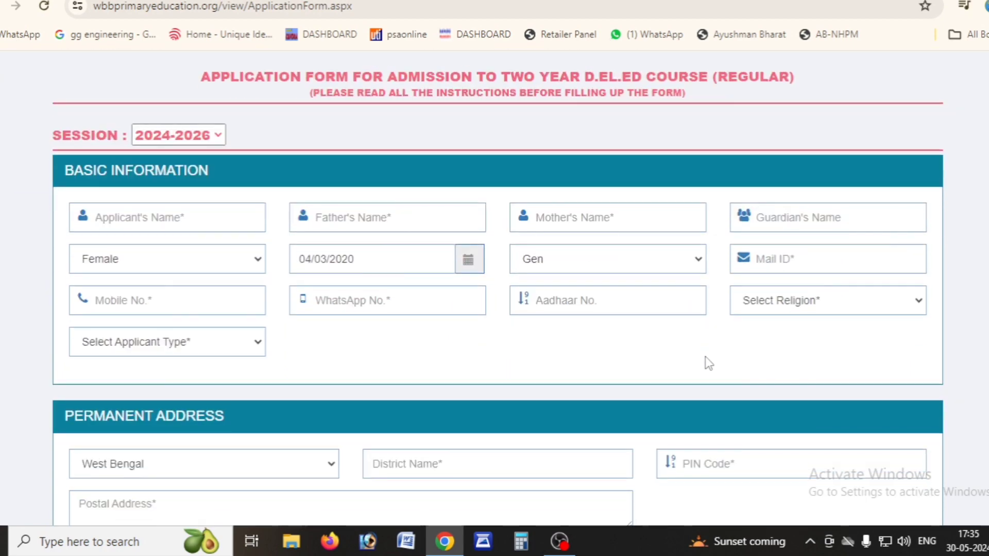